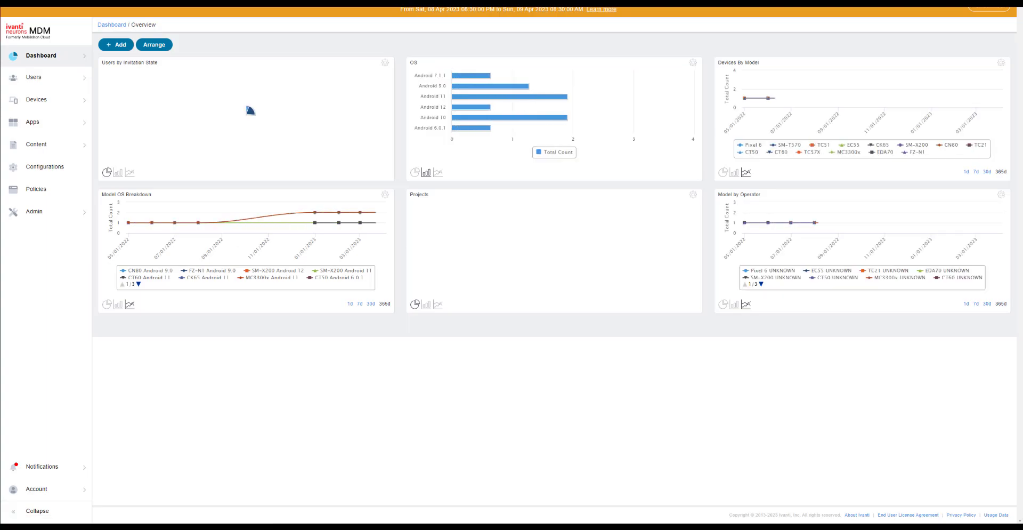
Step: Open the Zebra OTA service setup under Admin > Firmware Management
click(37, 211)
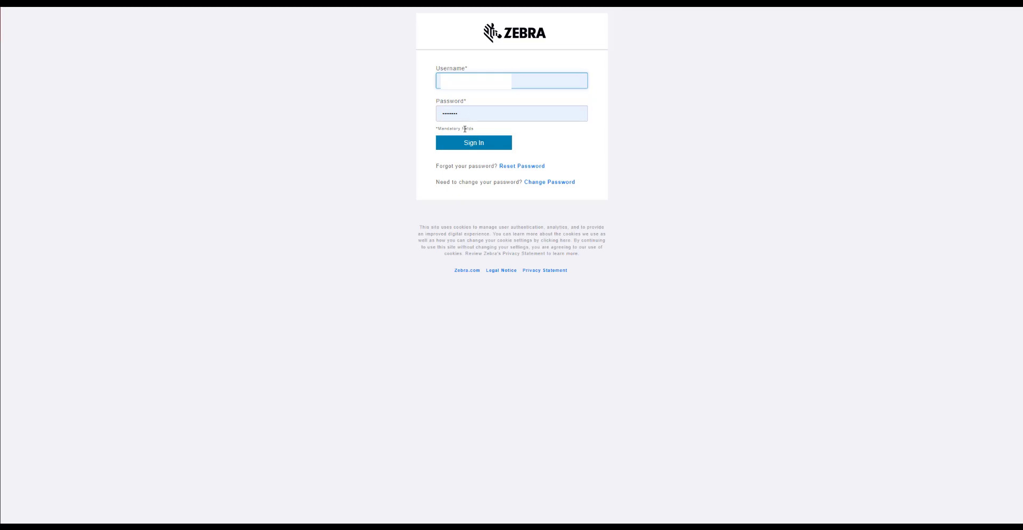
Step: Sign in to Zebra, confirm the activation code, allow access, then close the portal
click(462, 142)
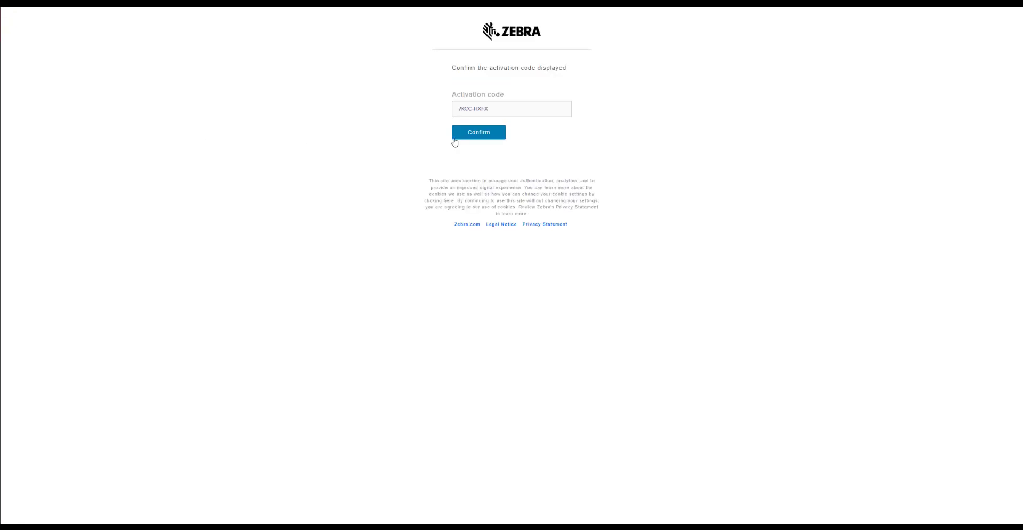
click(454, 137)
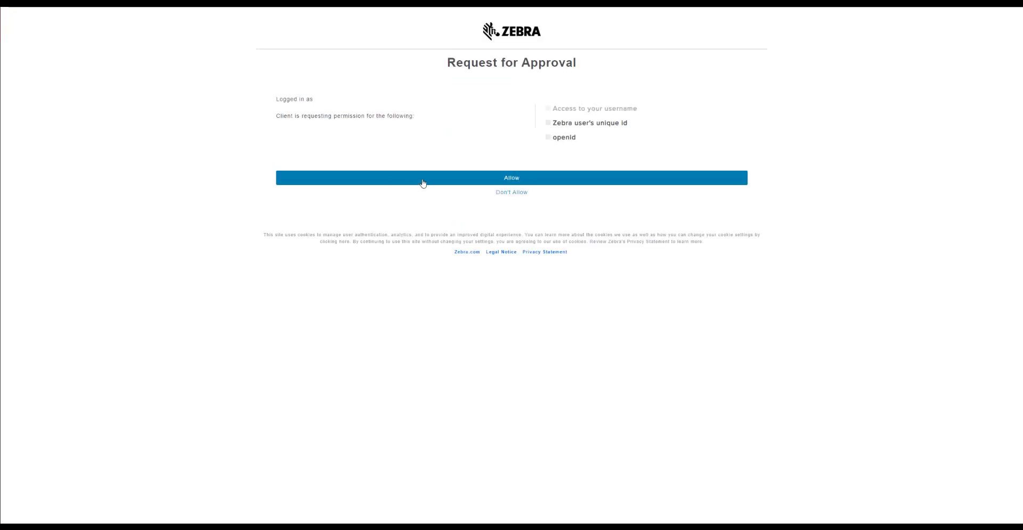
click(422, 183)
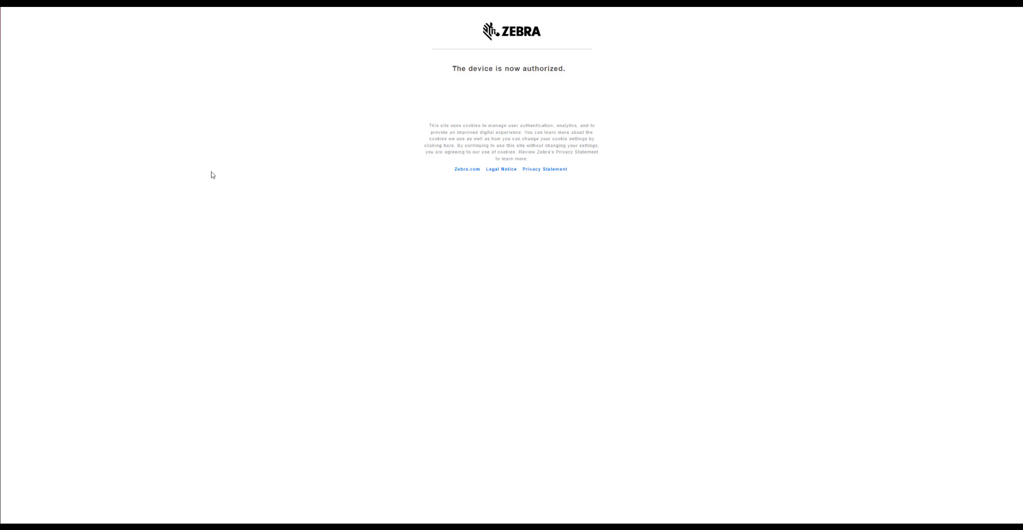
key(ctrl+w)
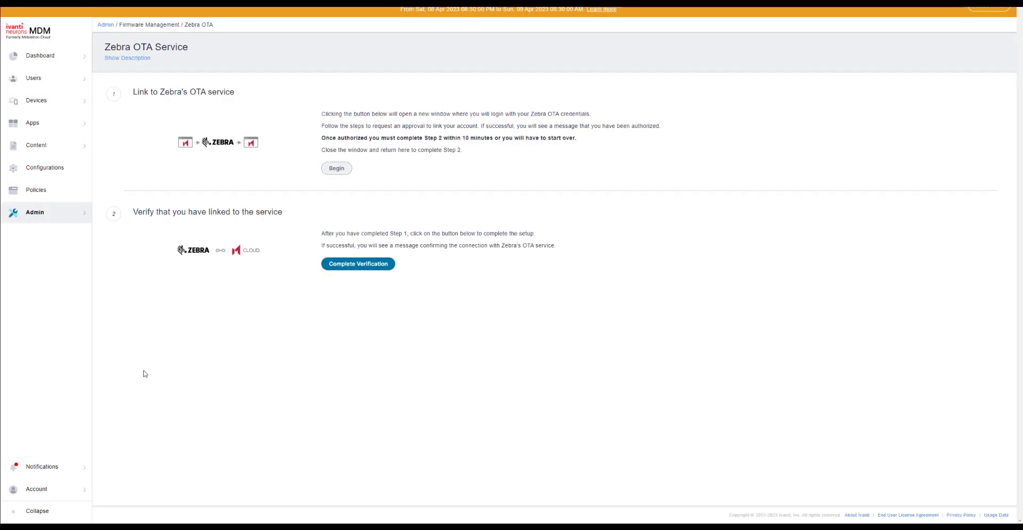
Step: Complete verification of the Zebra link to enable the Zebra OTA Cloud service
click(340, 269)
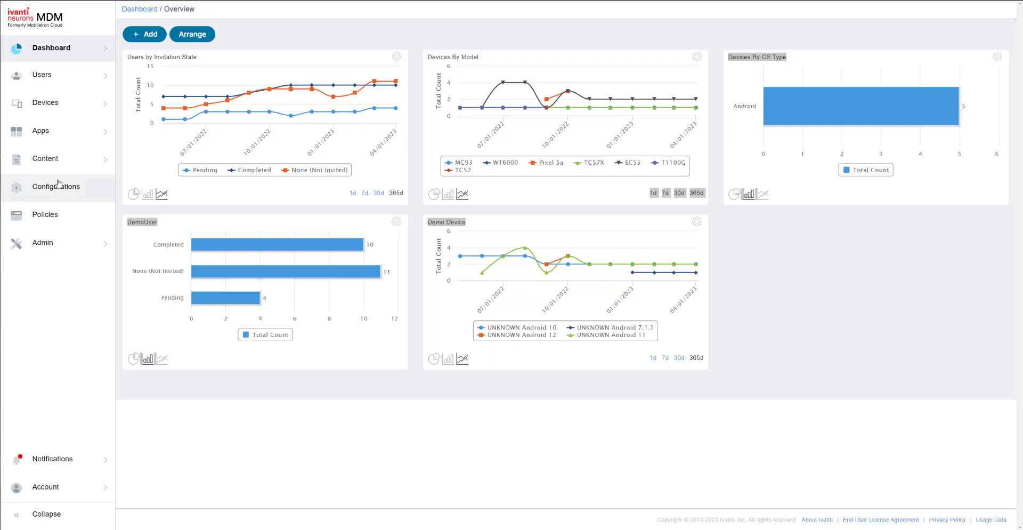
Step: Add a new System Update configuration, found by searching 'system'
click(57, 187)
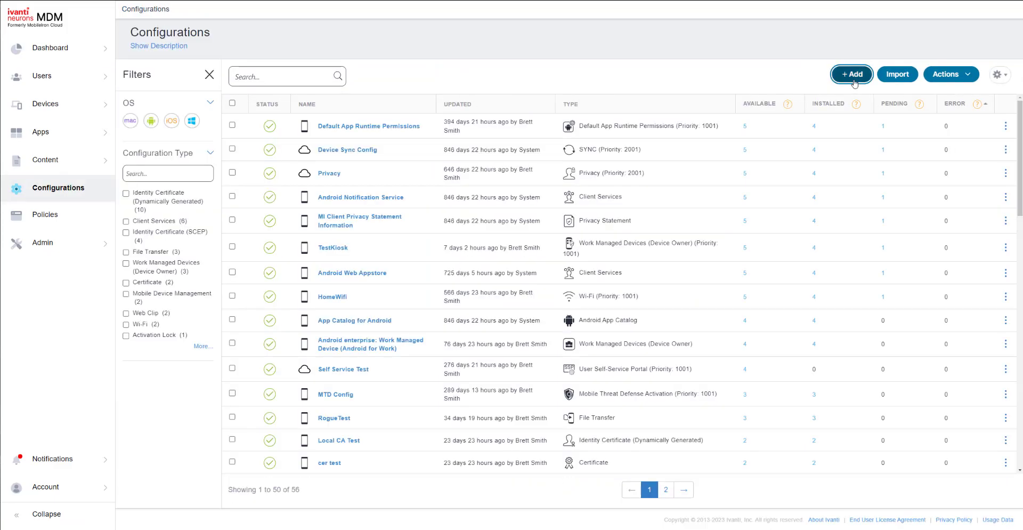
click(852, 74)
click(299, 72)
text(system)
click(684, 131)
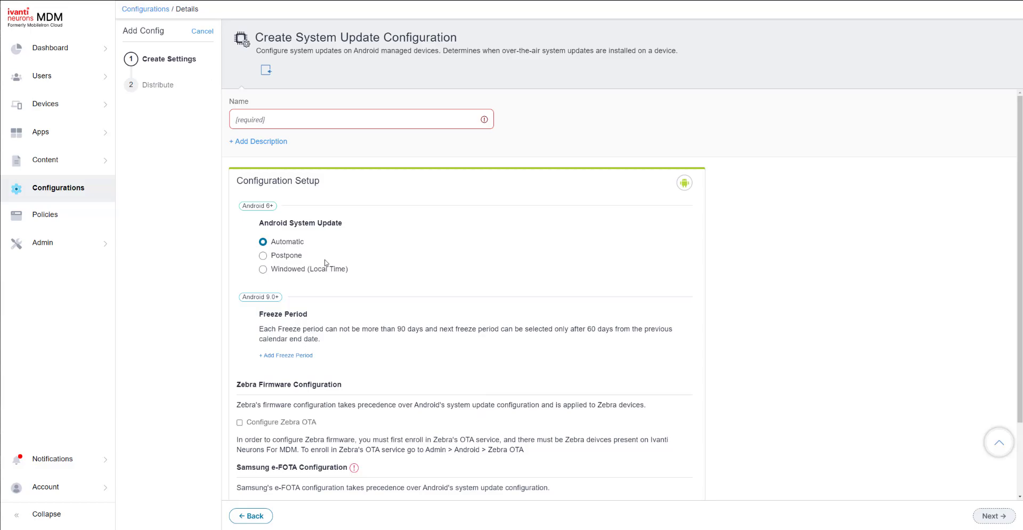
Step: Keep Android system updates on Automatic after trying the Postpone and Windowed options
click(298, 256)
click(295, 269)
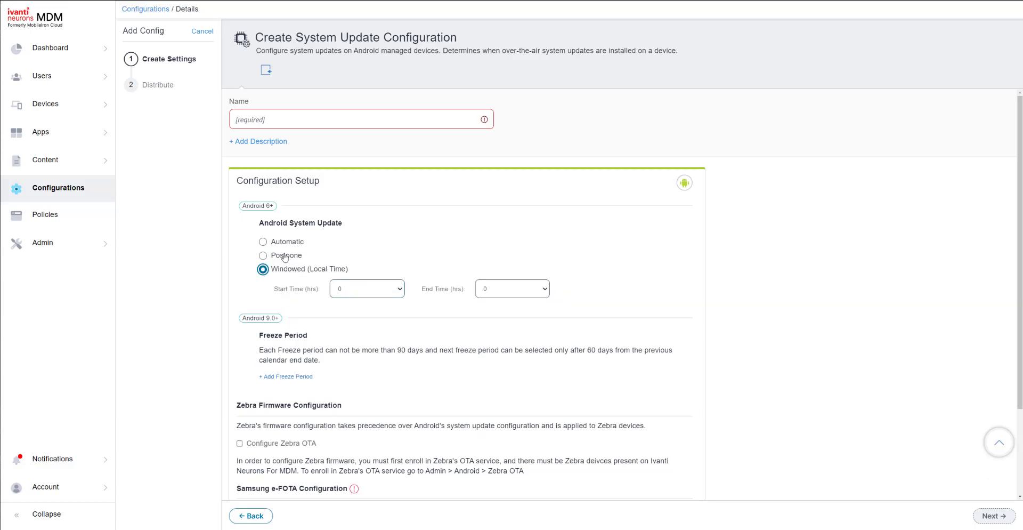
click(278, 244)
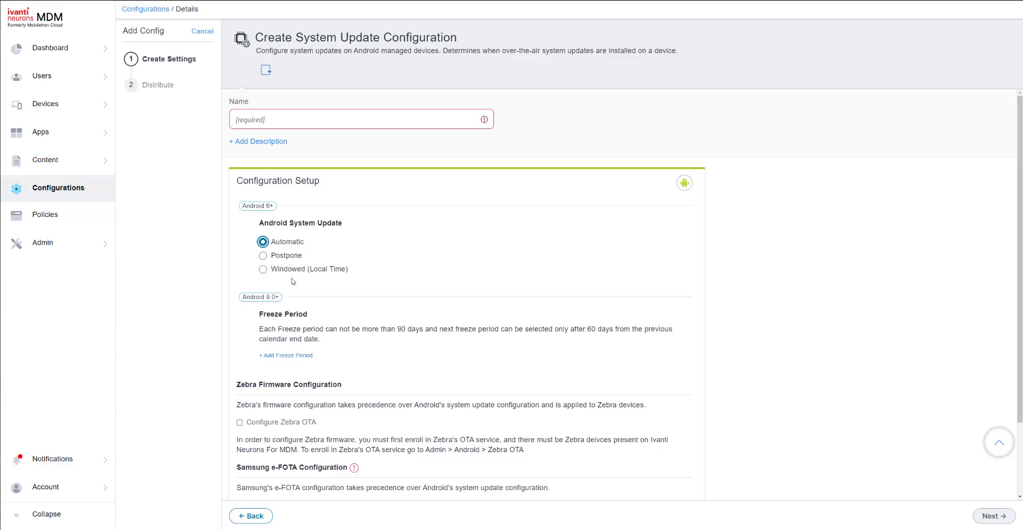
Step: Add a freeze period running from 12-01 to 12-30
click(293, 355)
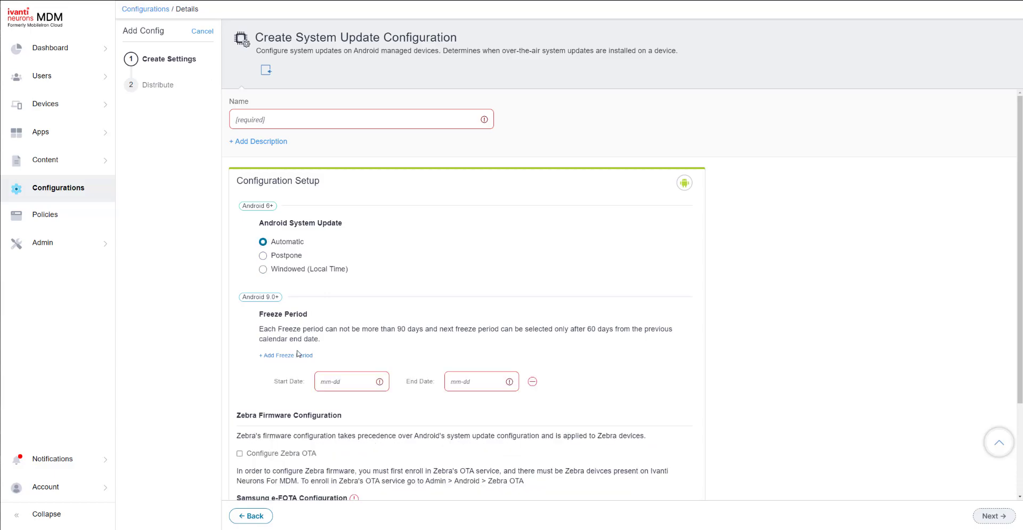
click(343, 382)
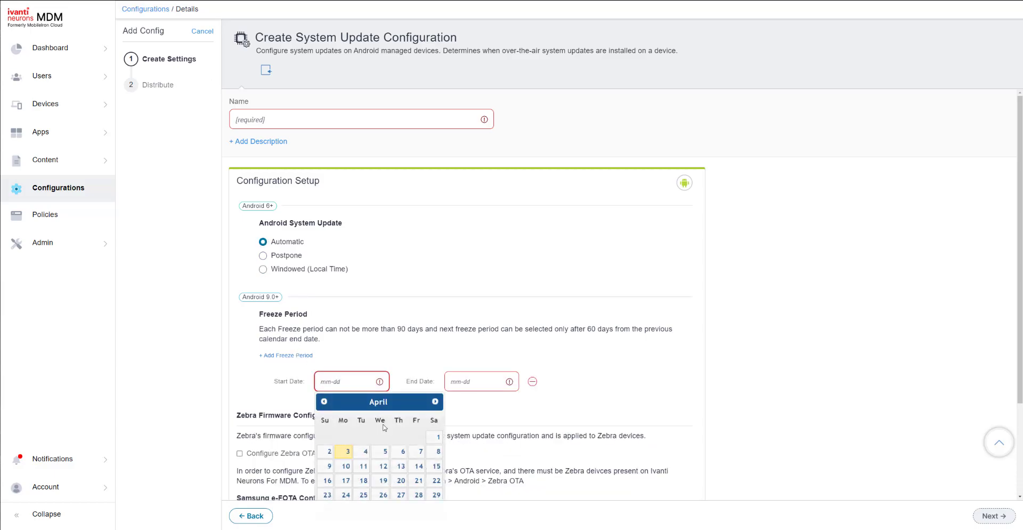
click(435, 401)
click(435, 401)
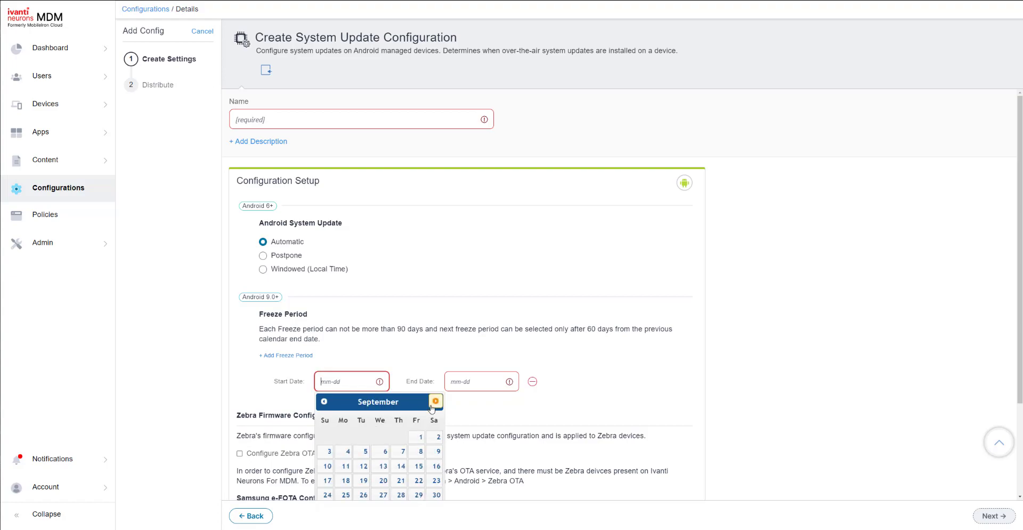
click(434, 403)
click(434, 403)
click(416, 437)
click(498, 384)
click(565, 402)
click(565, 402)
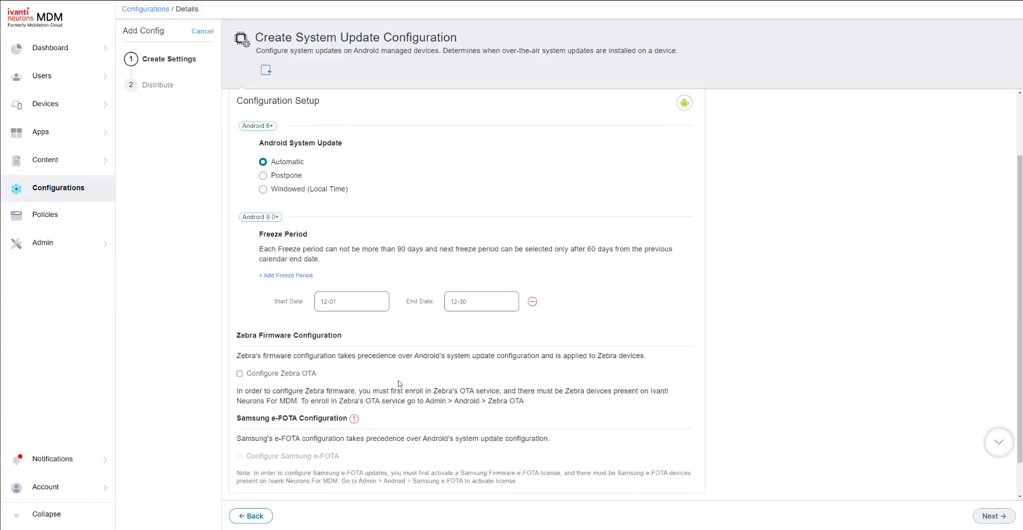
scroll(329, 383, down, 1)
Step: Enable Configure Zebra OTA to list four Zebra devices and open the first EC55's Action menu
click(239, 334)
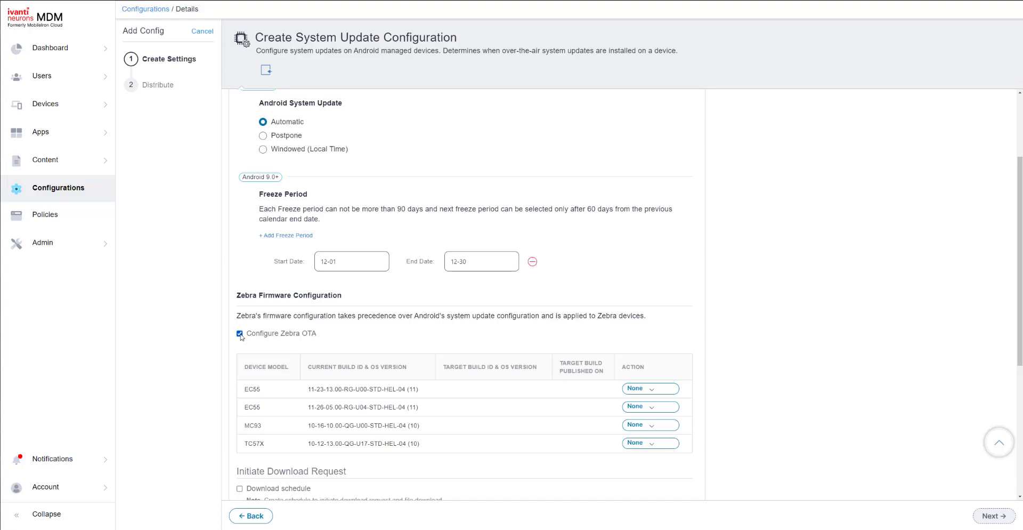
scroll(405, 368, down, 2)
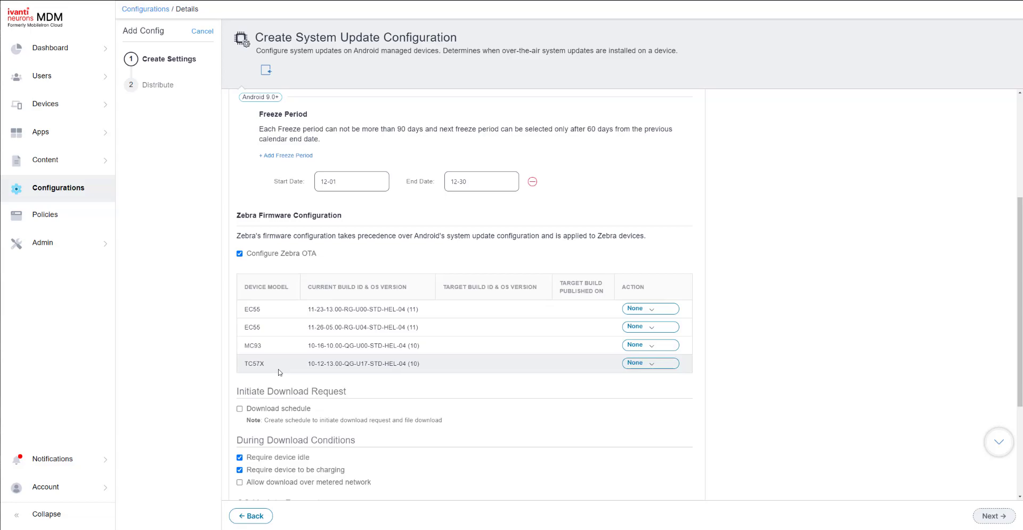
click(652, 310)
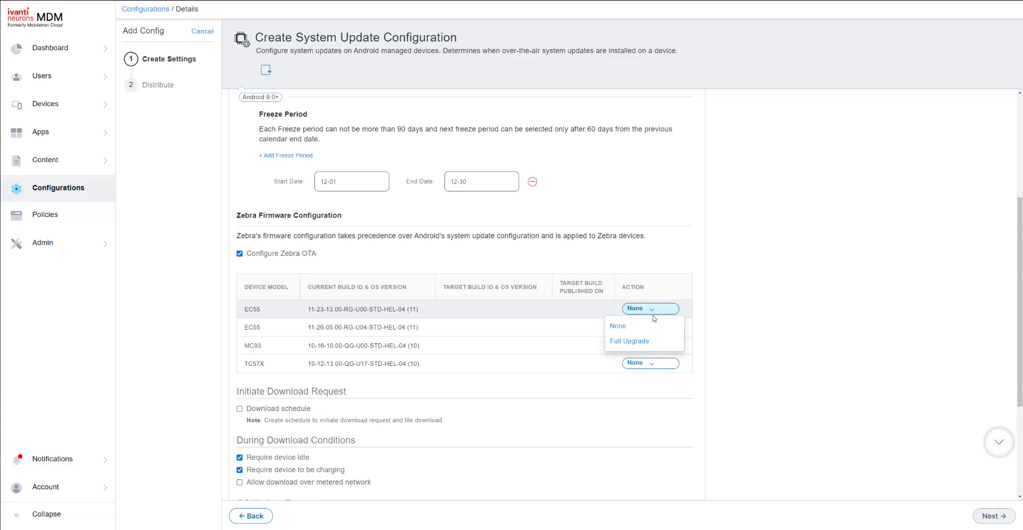
Step: Set the first EC55 to Full Upgrade targeting build 11-26-05.00-RG-U05-STD-HEL-04
click(644, 342)
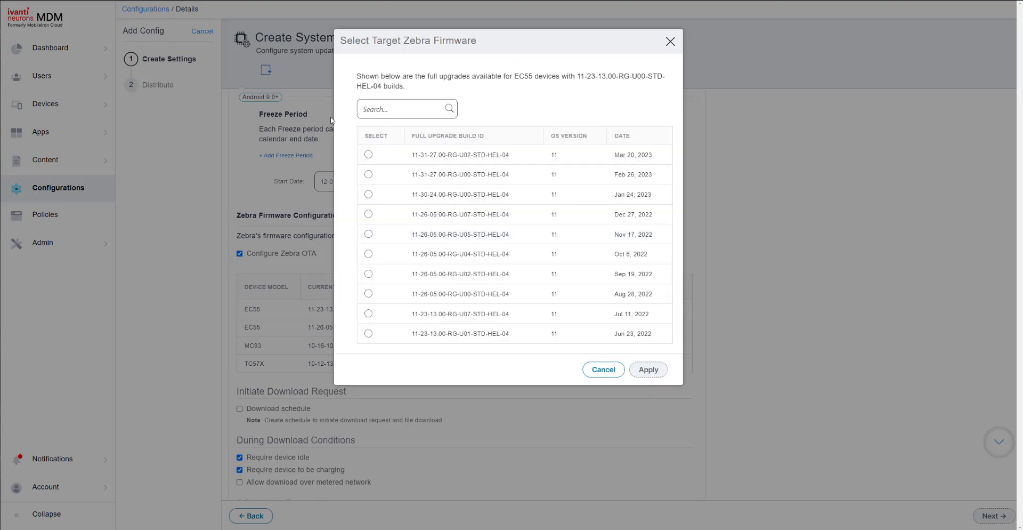
click(378, 106)
text(u05)
click(368, 154)
click(647, 195)
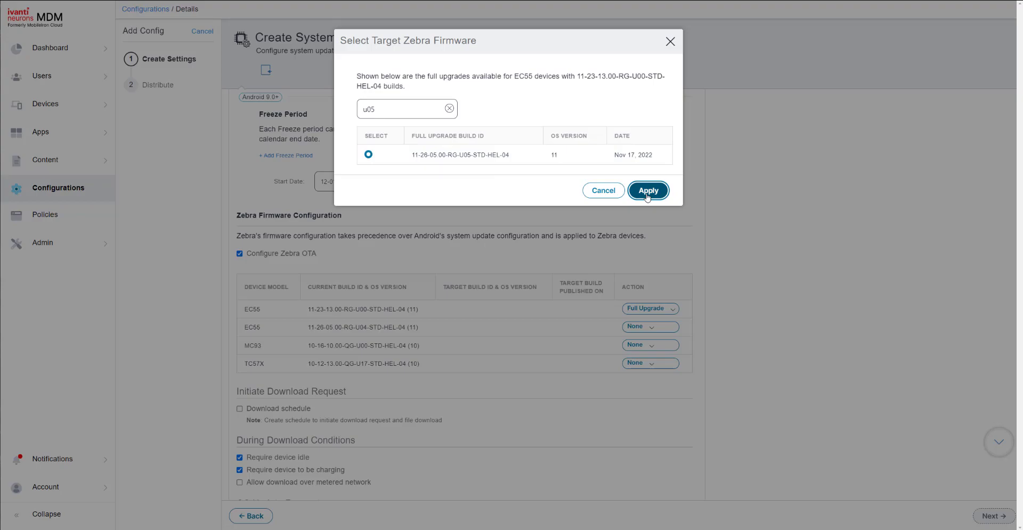
click(647, 195)
Step: Turn on a download schedule for Sunday and Saturday, 12:00 AM to 06:00 AM
scroll(701, 319, down, 3)
scroll(389, 352, down, 3)
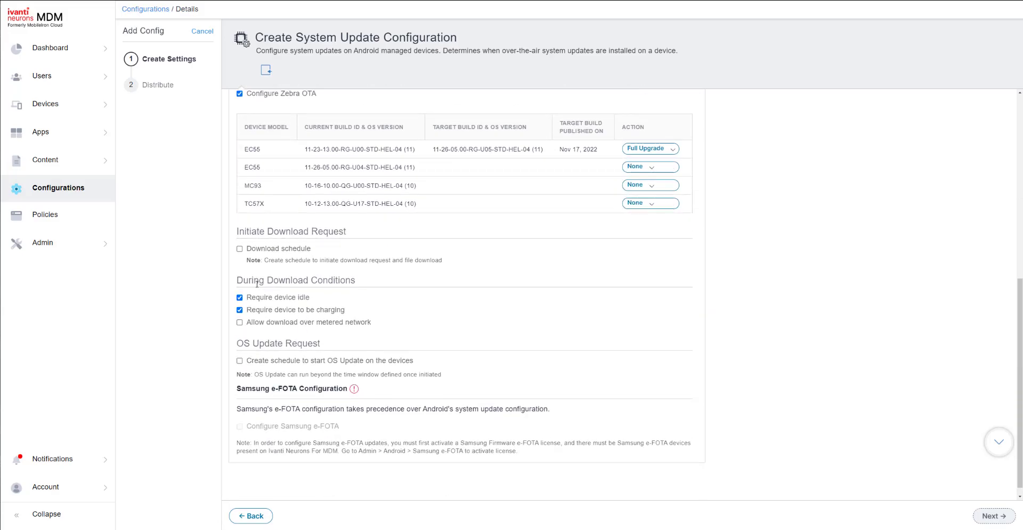
click(240, 248)
click(277, 294)
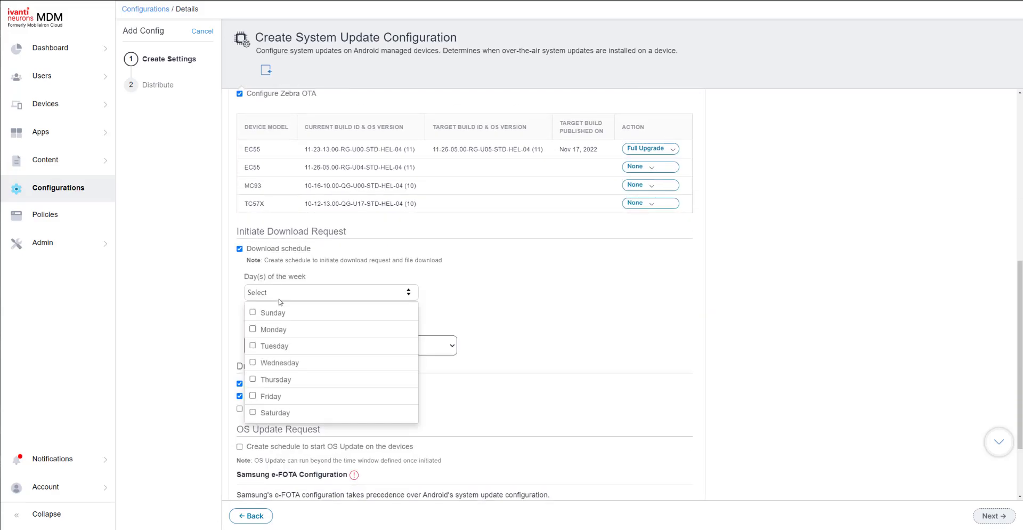
click(287, 413)
click(284, 313)
click(521, 318)
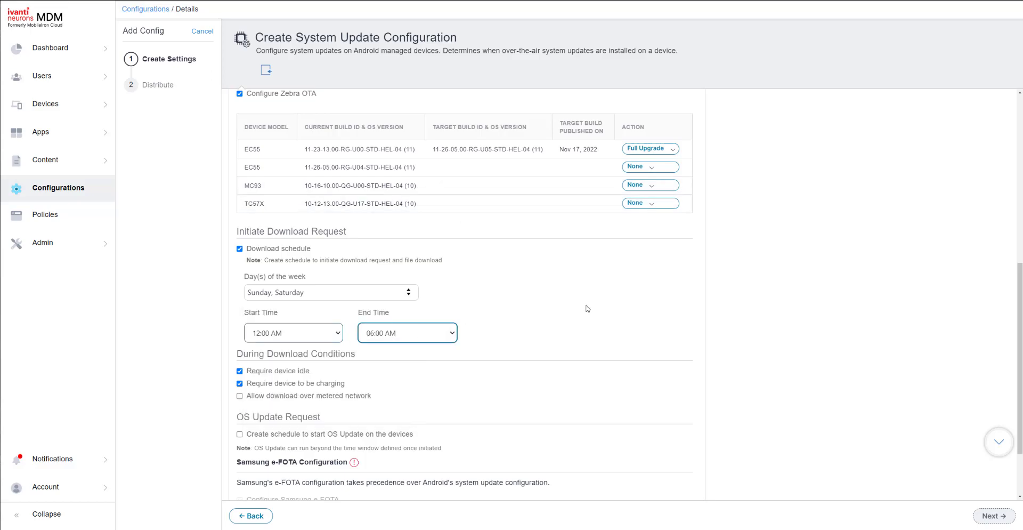
scroll(544, 339, down, 2)
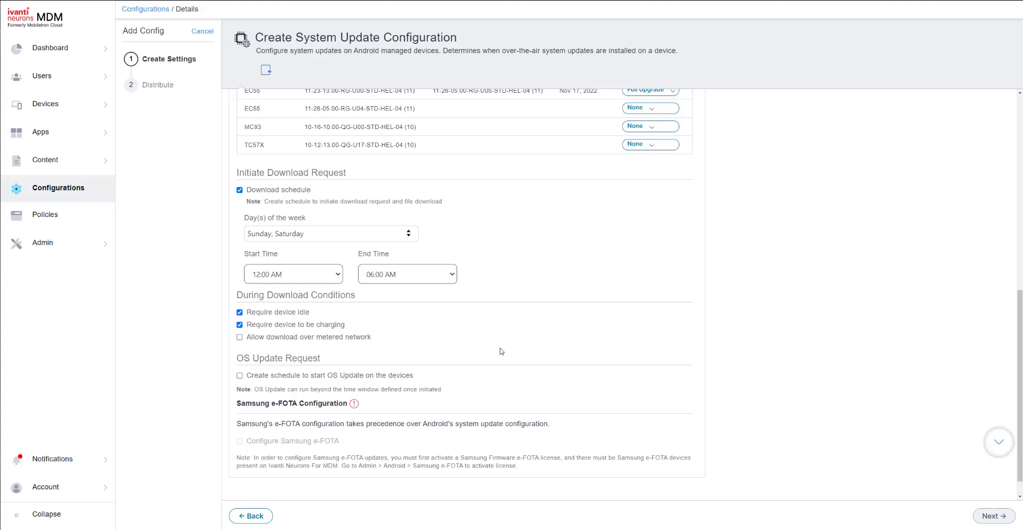
Step: Enable the OS update schedule with start date 04/10/2023 and end date 04/14/2023
scroll(501, 351, down, 1)
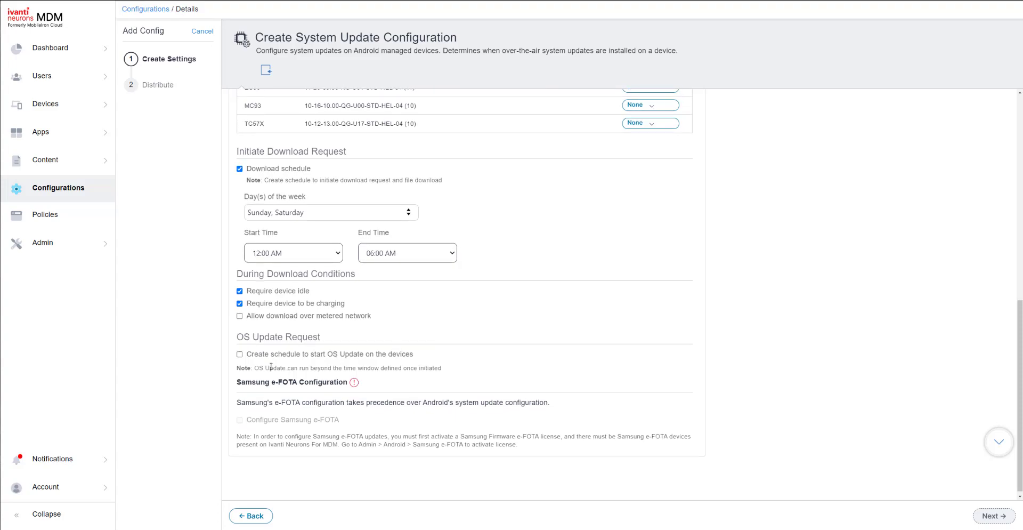
click(250, 356)
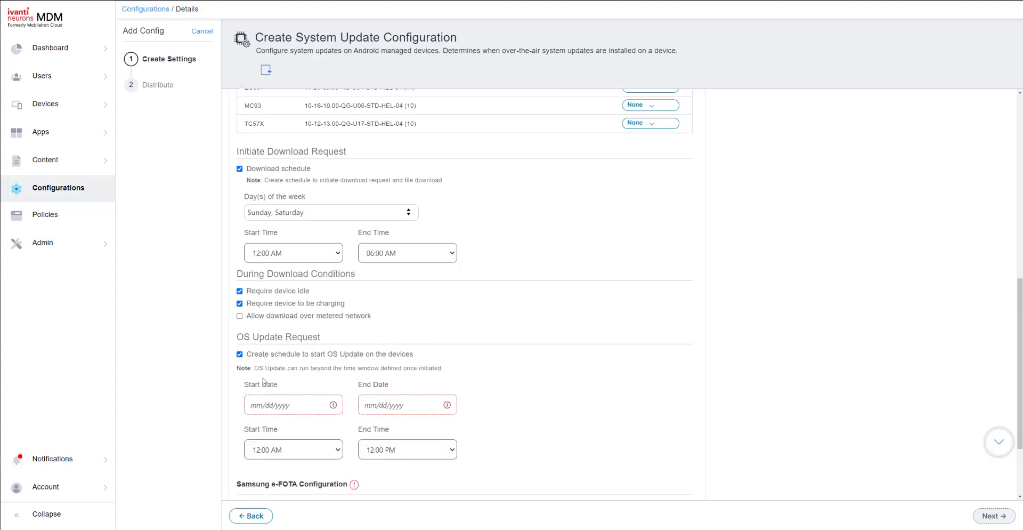
click(287, 406)
click(433, 414)
click(559, 435)
scroll(554, 431, down, 2)
click(302, 299)
click(276, 383)
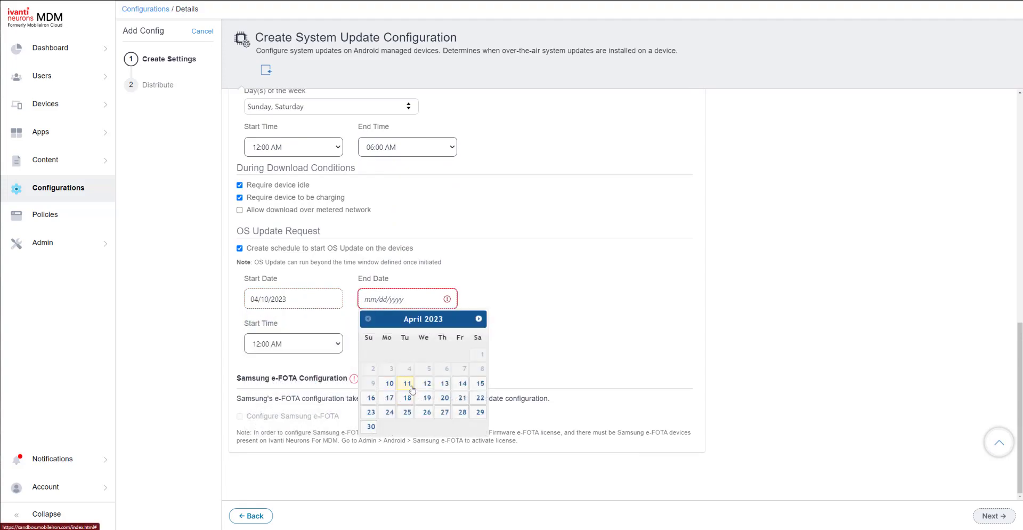
click(463, 383)
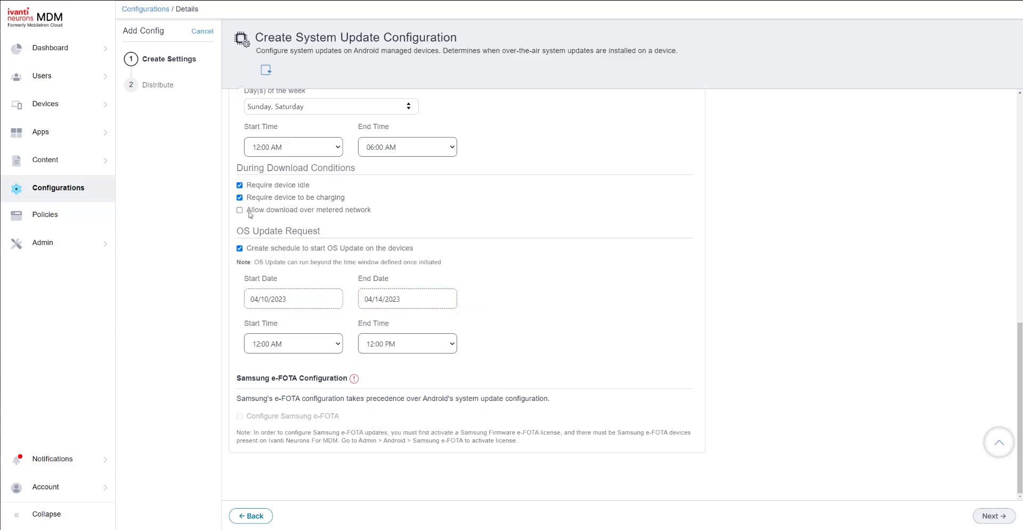